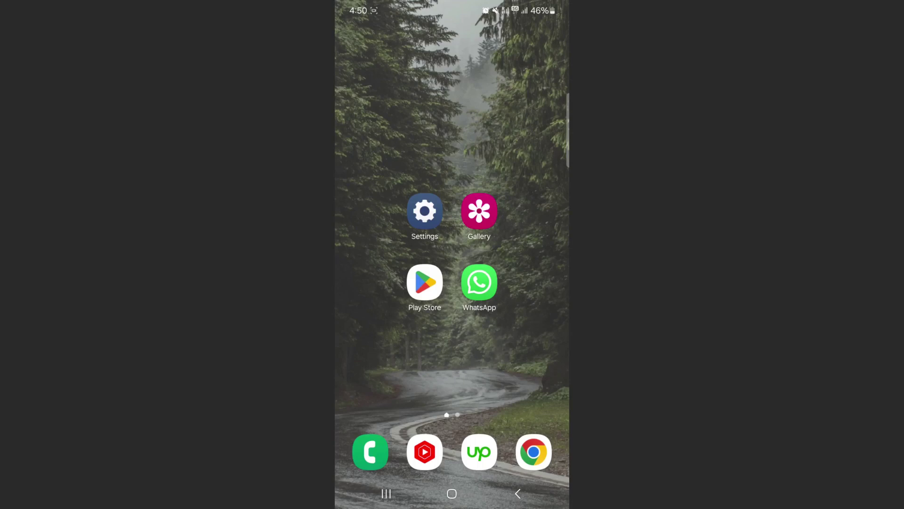
Launch Settings and go to General management
click(425, 212)
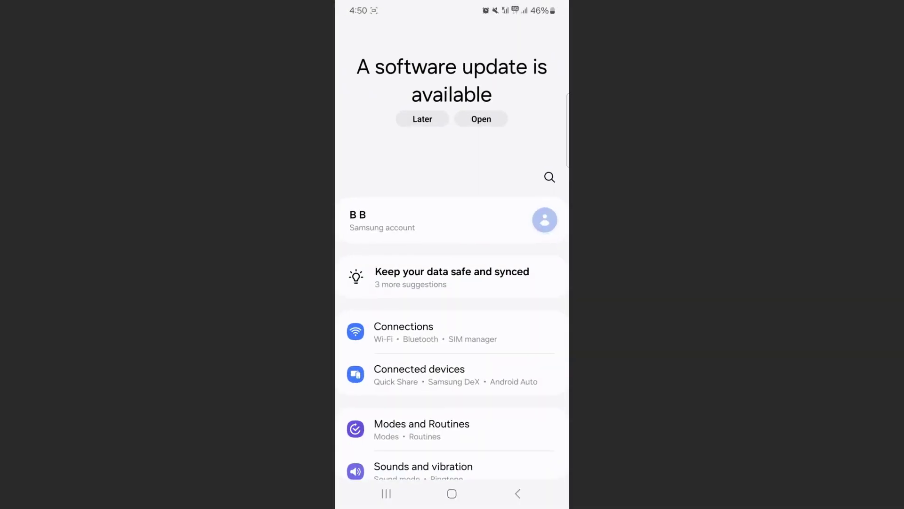
scroll(452, 284, down, 1)
scroll(452, 283, down, 3)
scroll(453, 283, down, 3)
scroll(452, 282, down, 3)
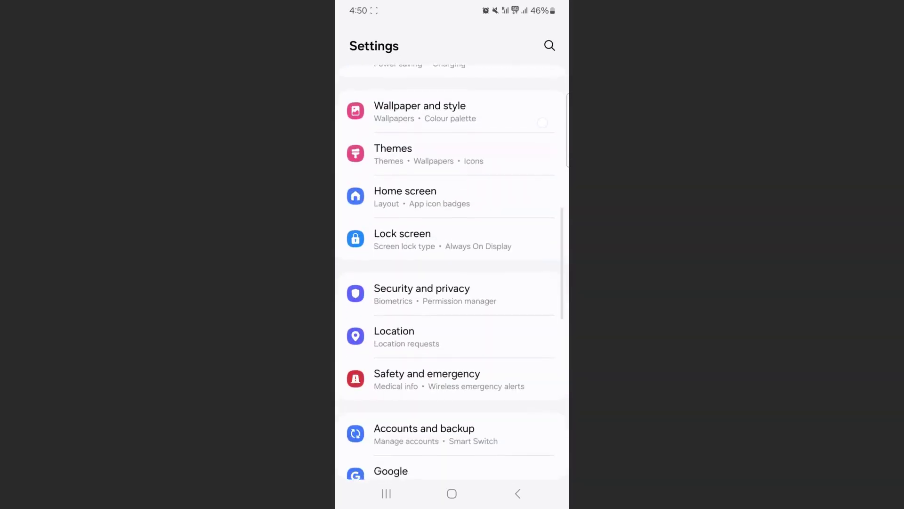
scroll(528, 135, down, 3)
scroll(452, 283, down, 3)
scroll(509, 246, down, 1)
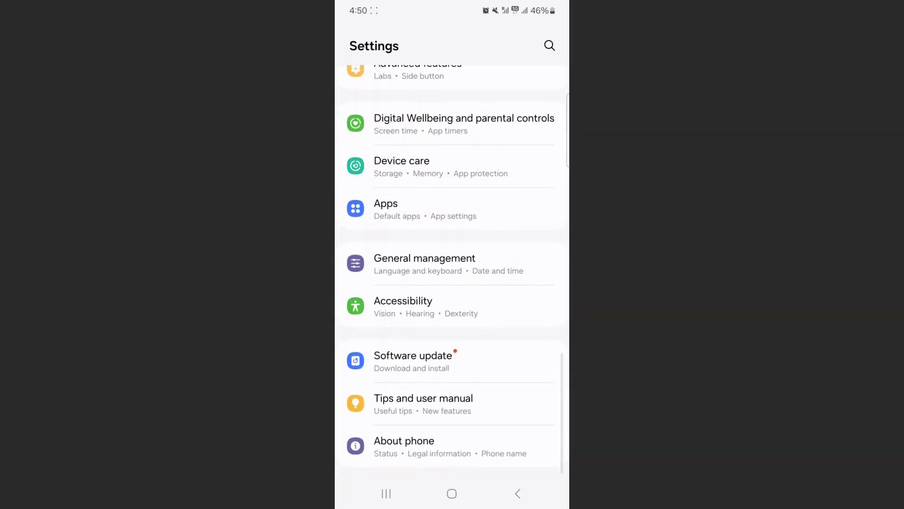
click(465, 269)
Open the Reset page from General management to list options through Factory data reset
click(412, 272)
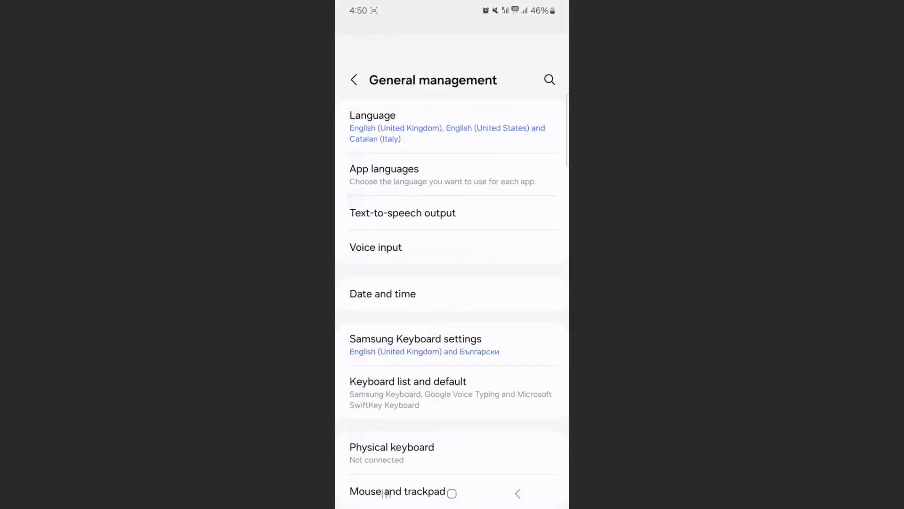
scroll(452, 353, down, 1)
scroll(488, 316, down, 2)
scroll(489, 315, down, 3)
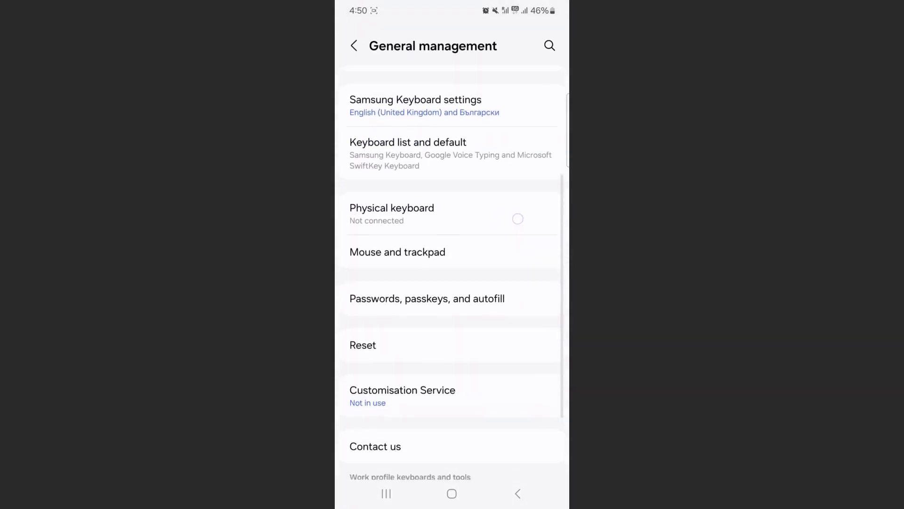
click(436, 329)
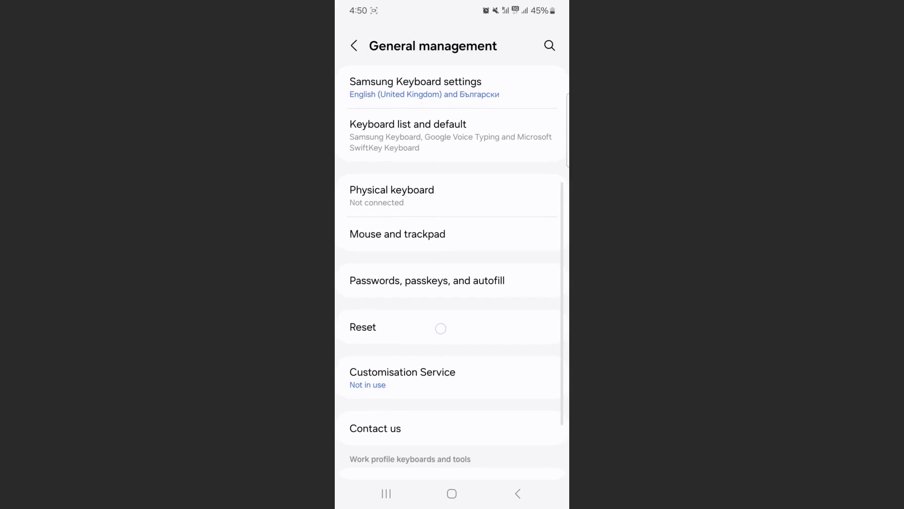
click(405, 326)
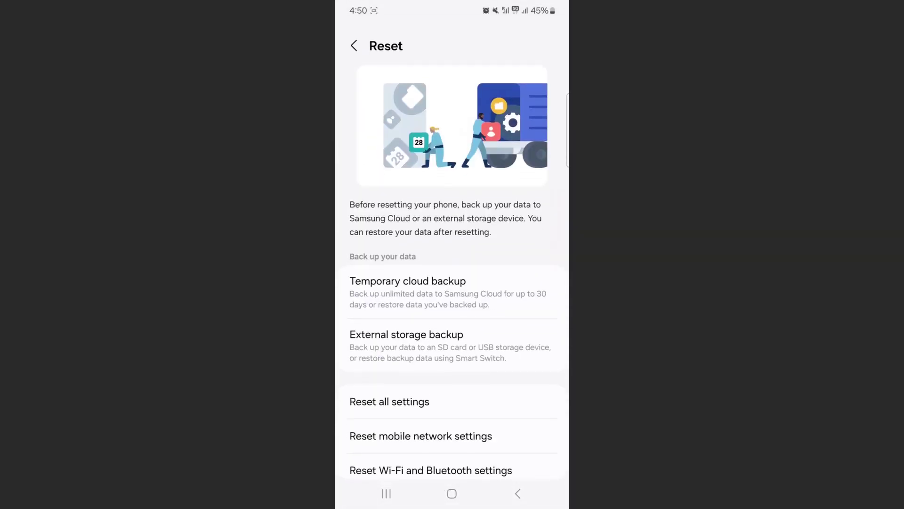
scroll(524, 407, down, 3)
scroll(533, 297, down, 1)
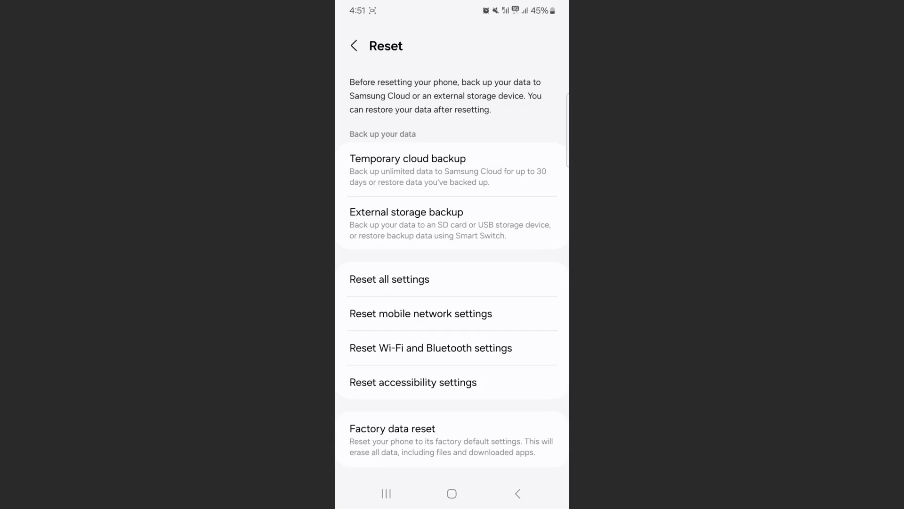
scroll(424, 384, up, 1)
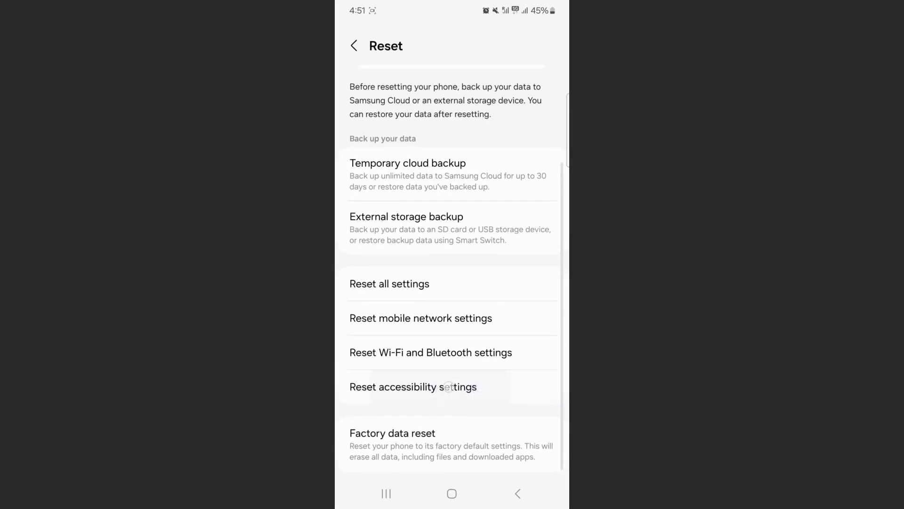
click(456, 387)
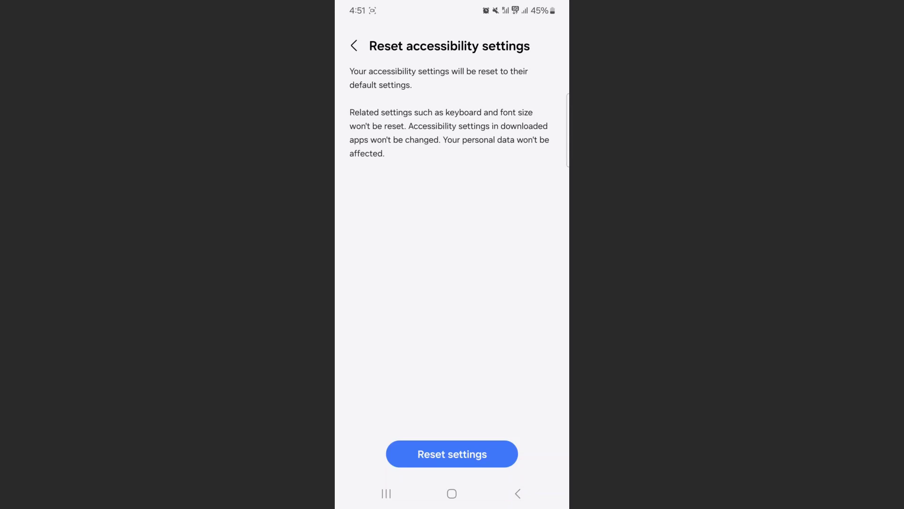
click(354, 45)
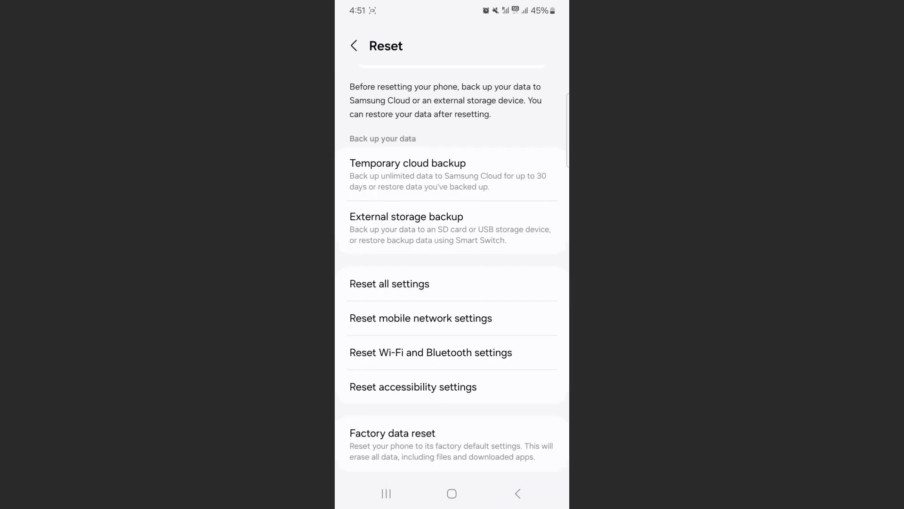
Return to the main Settings list and search for "reset" settings
click(355, 47)
click(354, 63)
scroll(452, 269, up, 1)
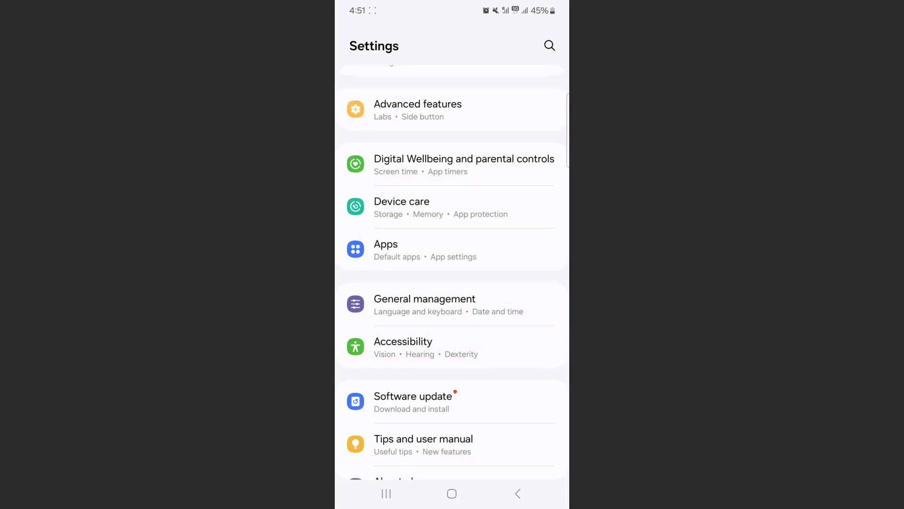
scroll(452, 268, up, 1)
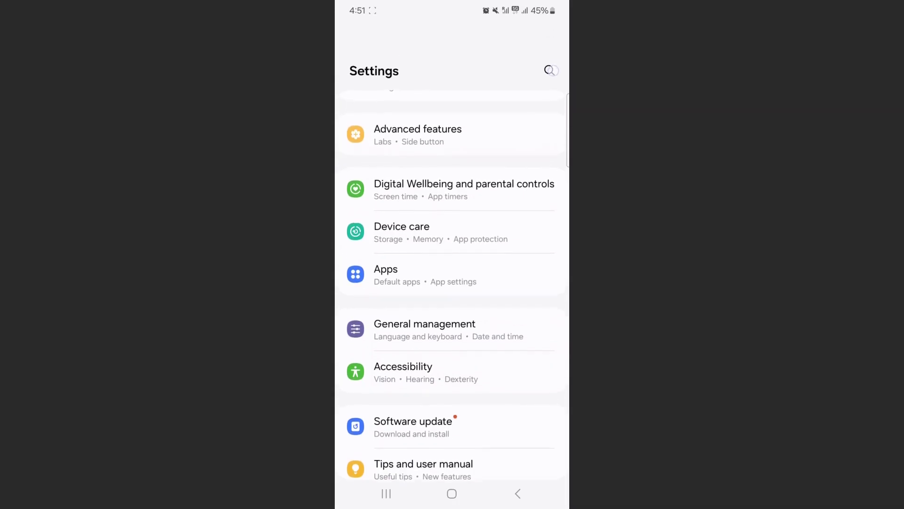
click(550, 74)
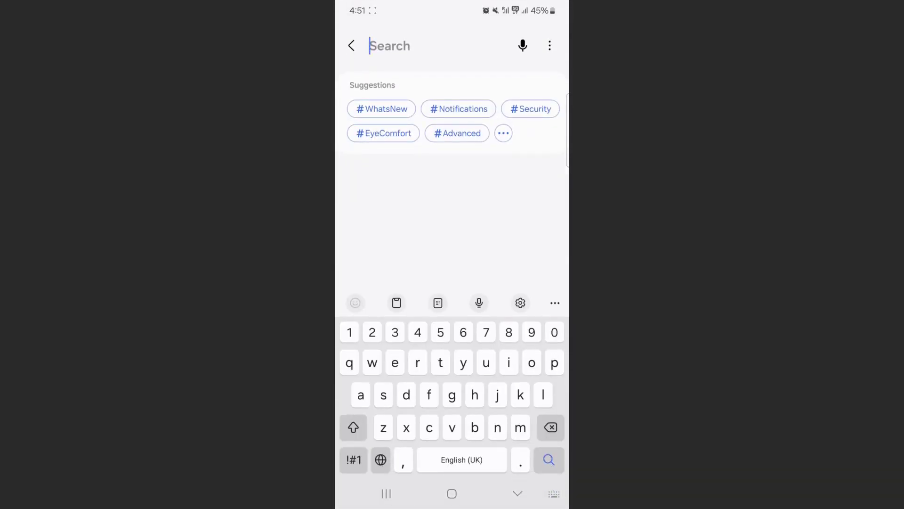
text(reset)
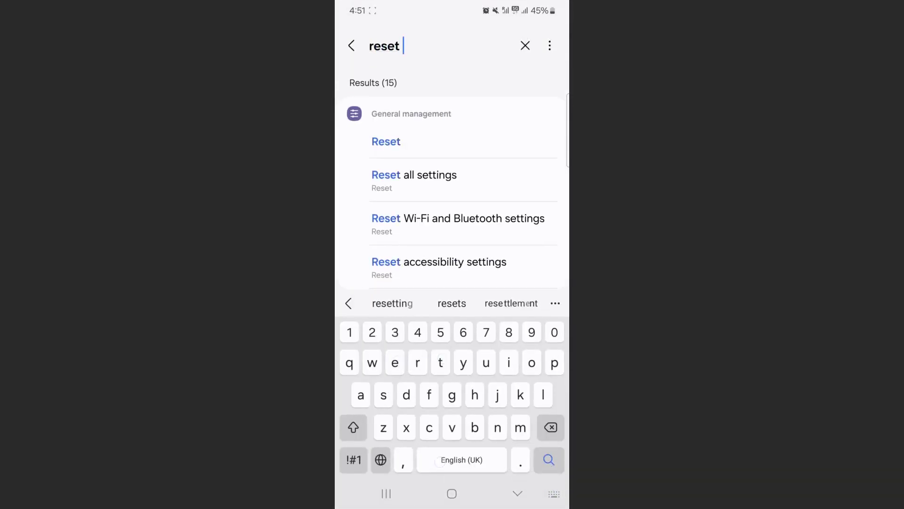
text( acc)
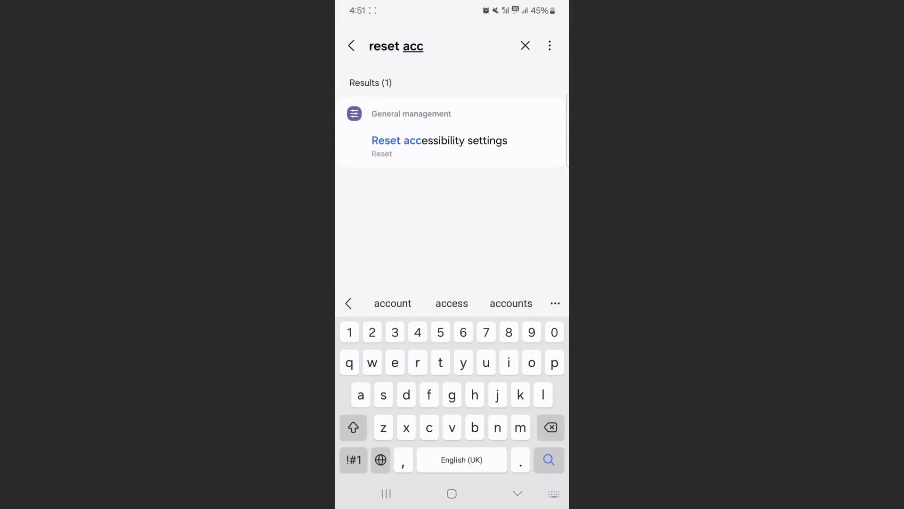
Open Reset accessibility settings from the search result and its Reset page entry
click(492, 158)
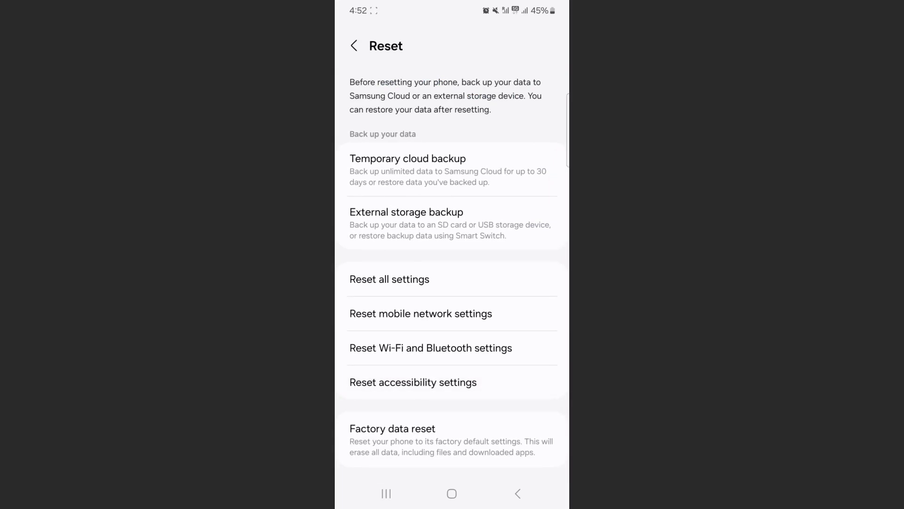
click(474, 390)
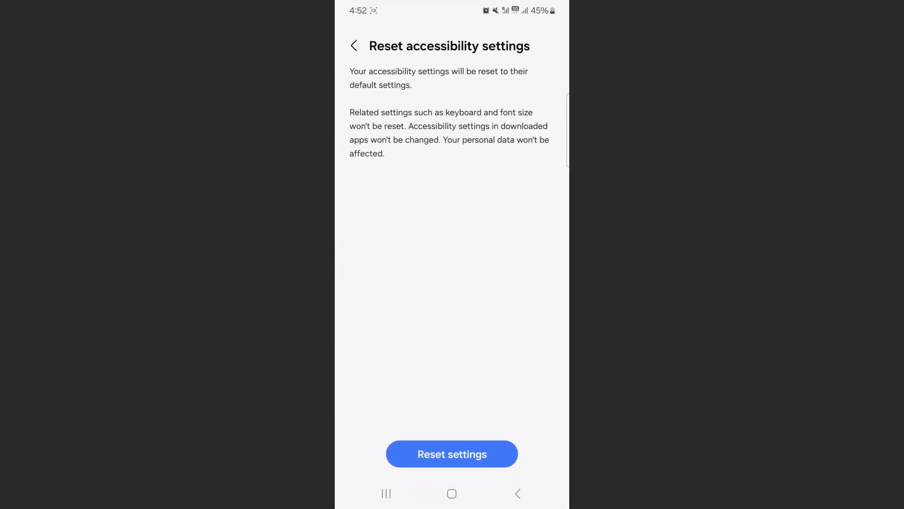